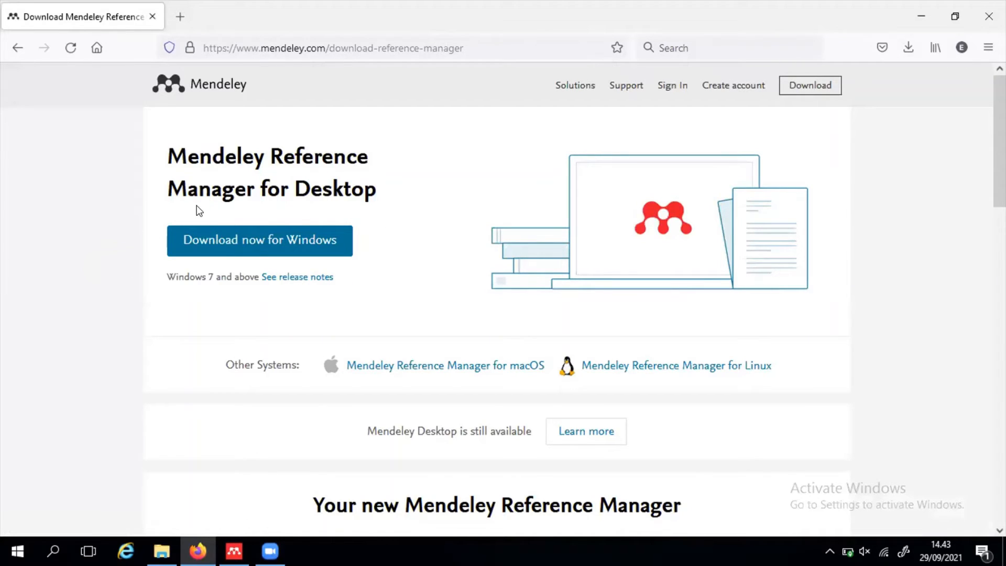
- Download and save the Mendeley Reference Manager 2.57.0 Windows installer, then open the Downloads folder
left_click(240, 242)
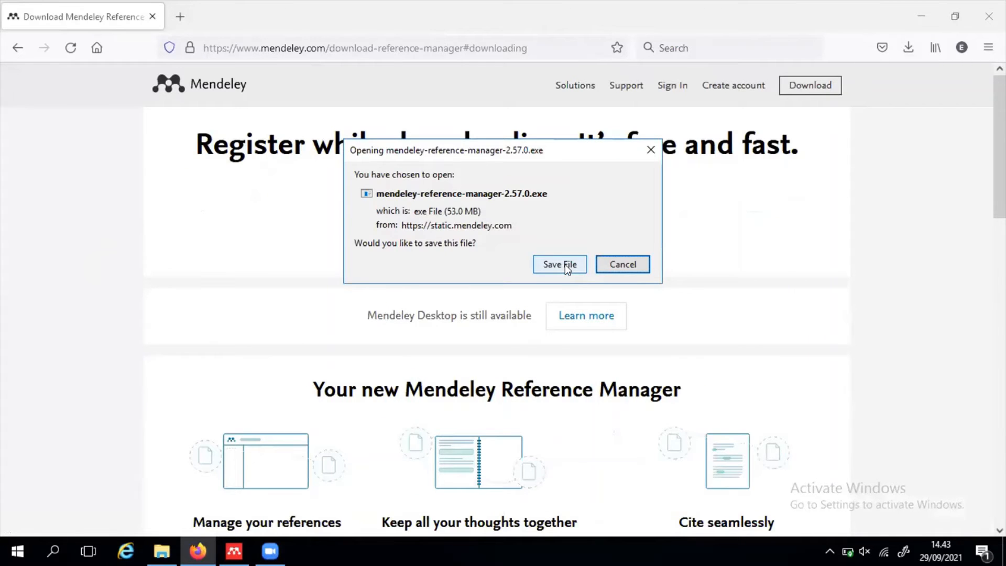
left_click(565, 263)
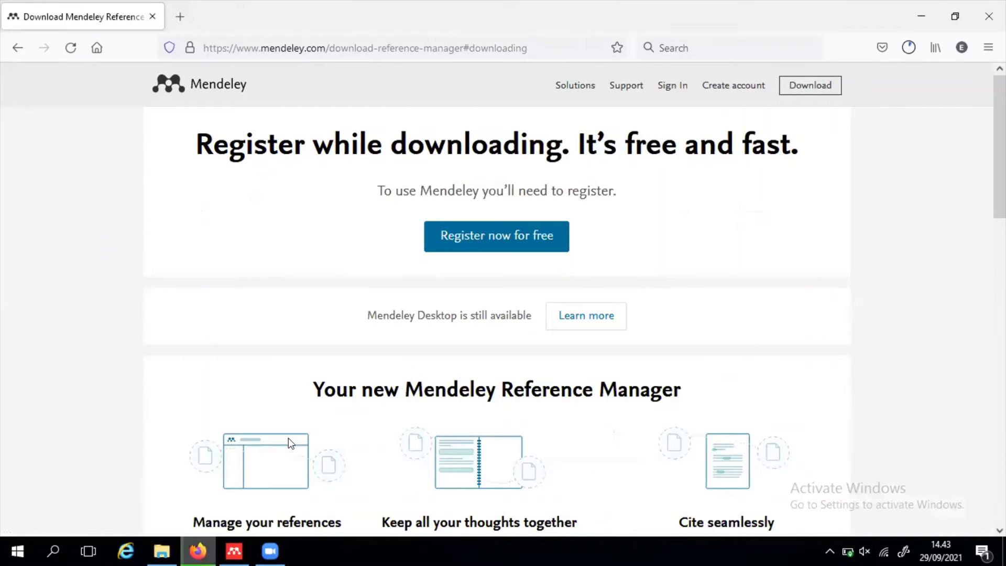
mouse_move(161, 551)
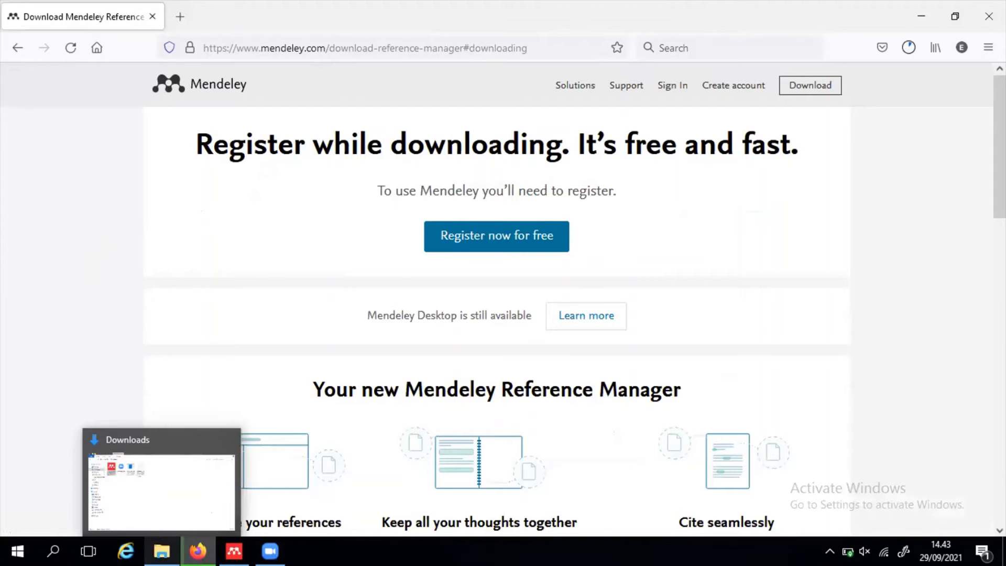
left_click(169, 513)
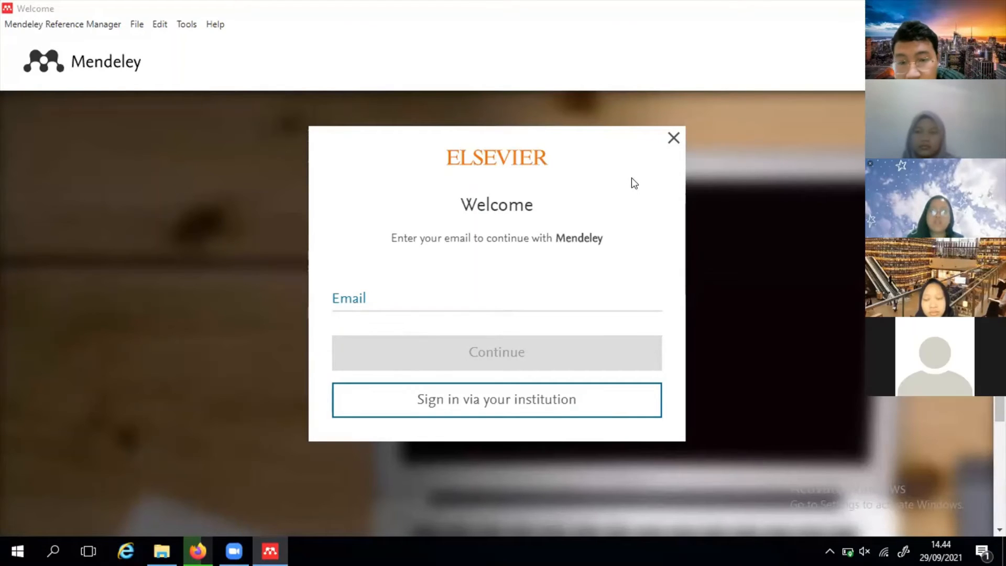
- Enter the account e-mail address in the Email field and continue to the Register form
left_click(400, 297)
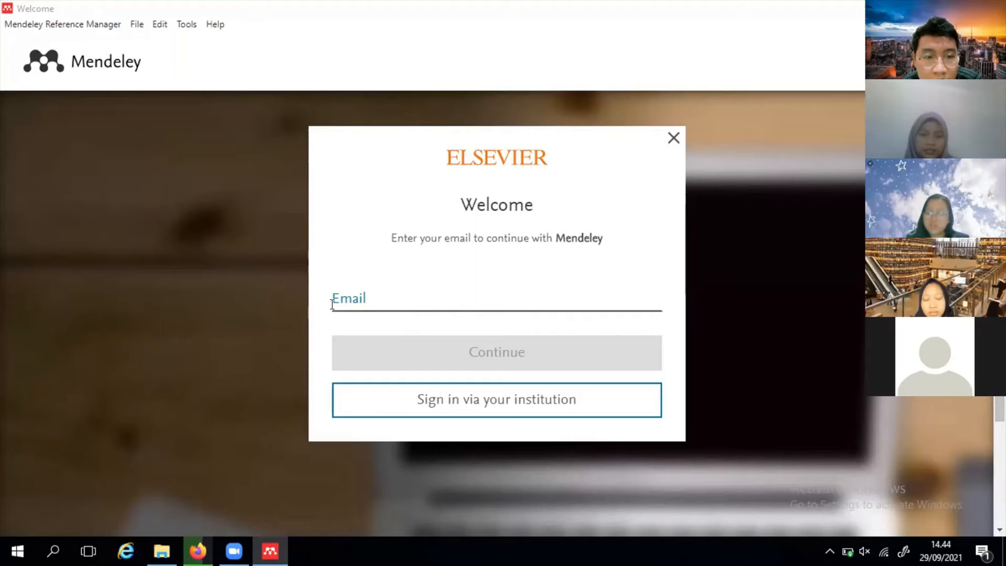
left_click(337, 311)
left_click(390, 285)
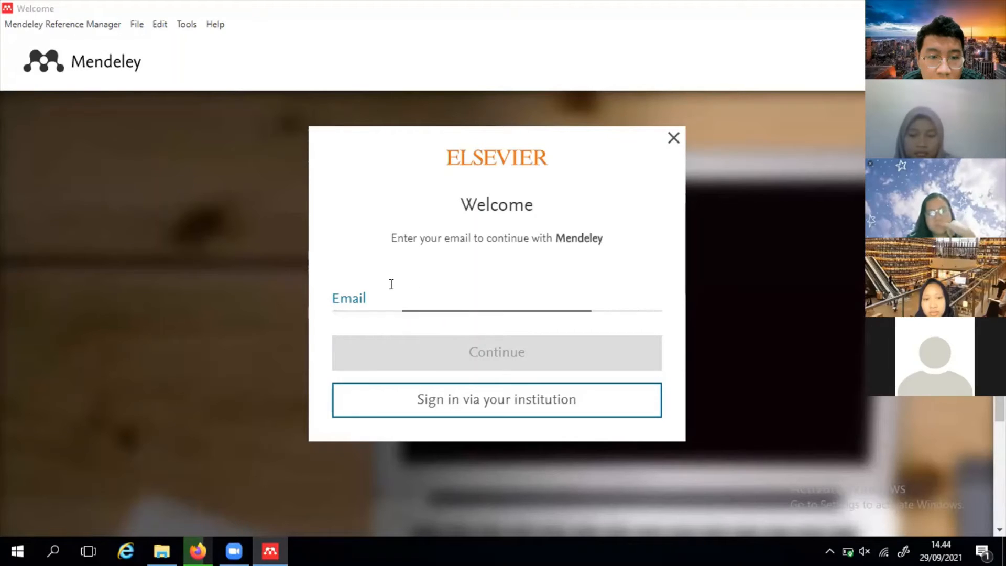
left_click(445, 290)
left_click(362, 297)
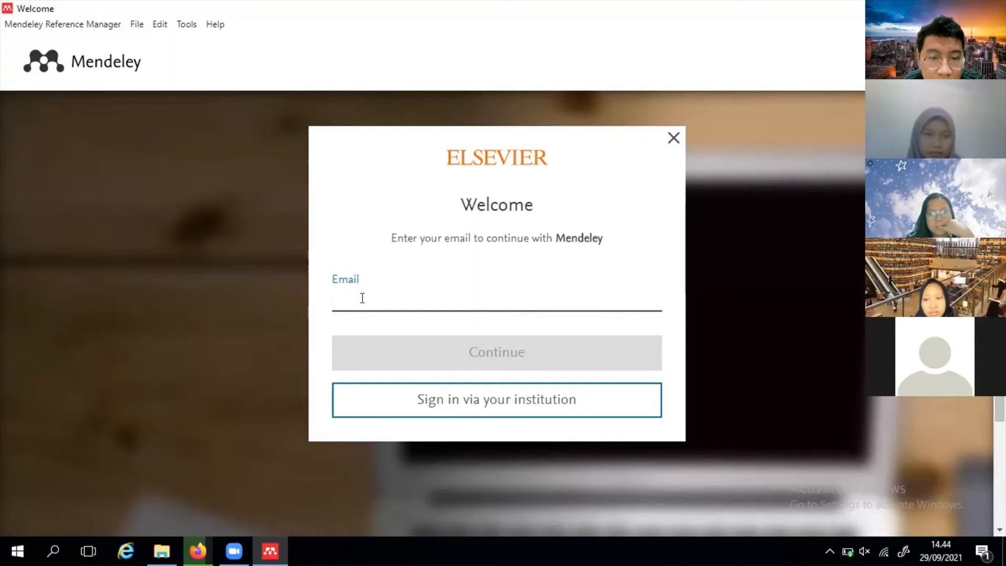
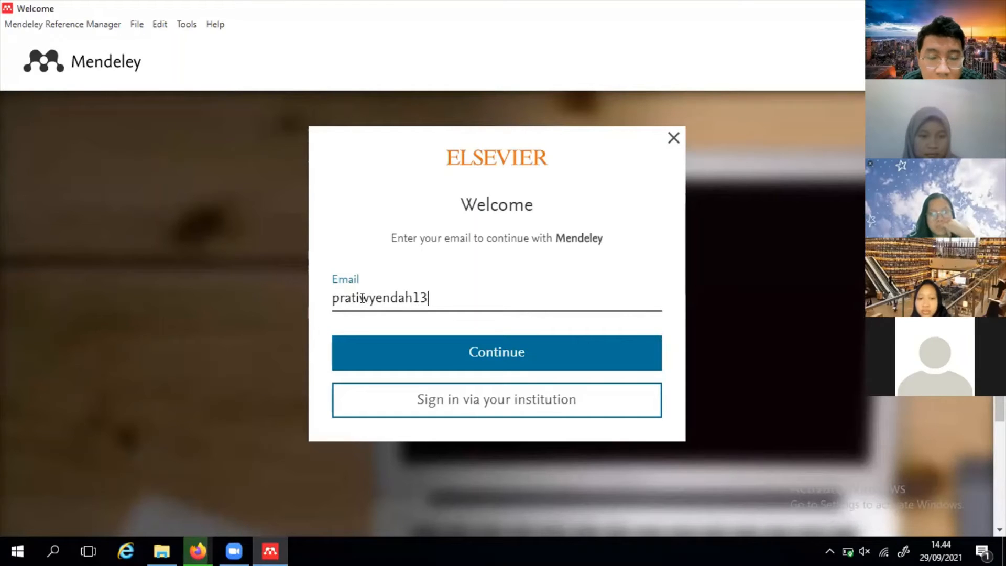
left_click(381, 359)
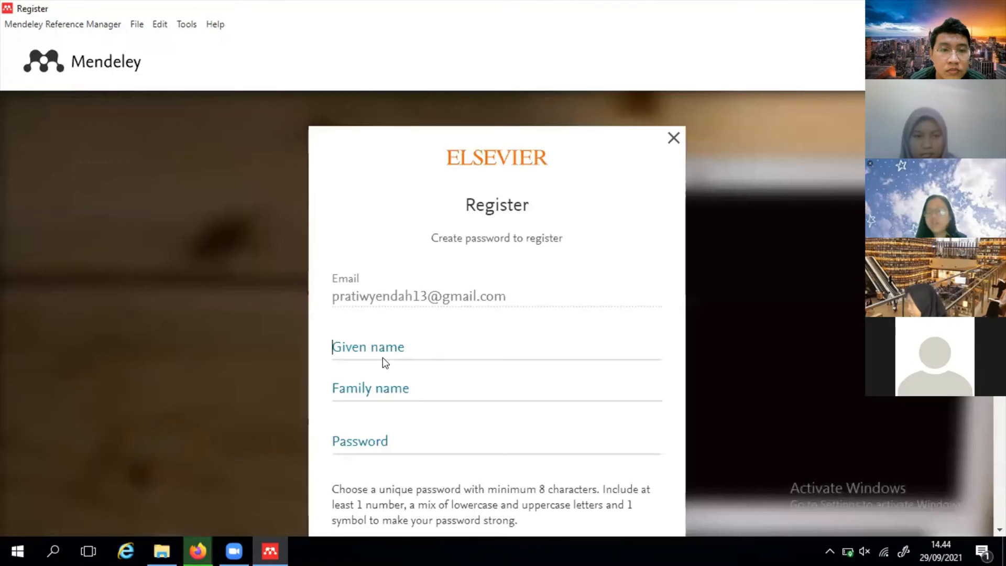
left_click(382, 358)
scroll(577, 274, "down", 2)
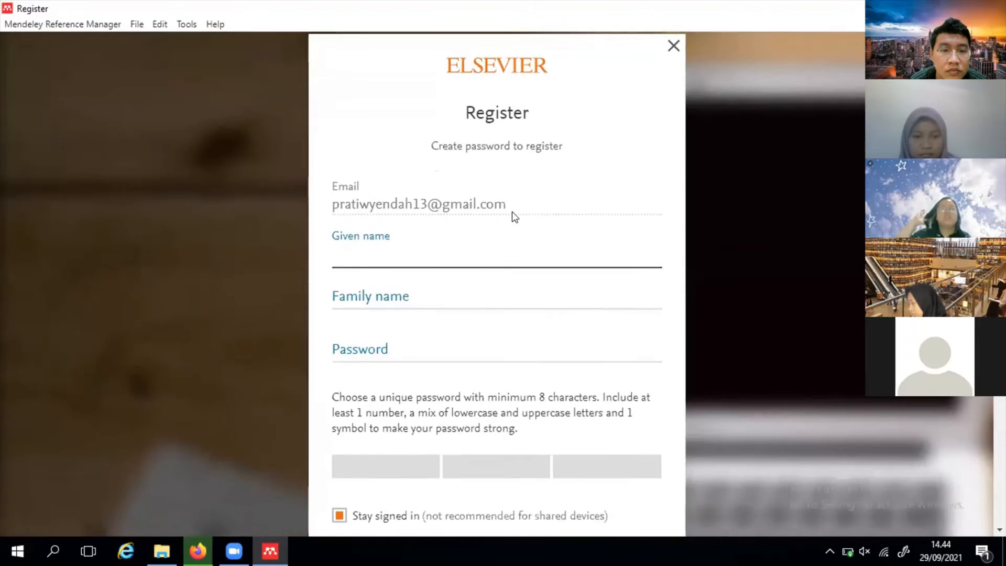
scroll(523, 218, "down", 3)
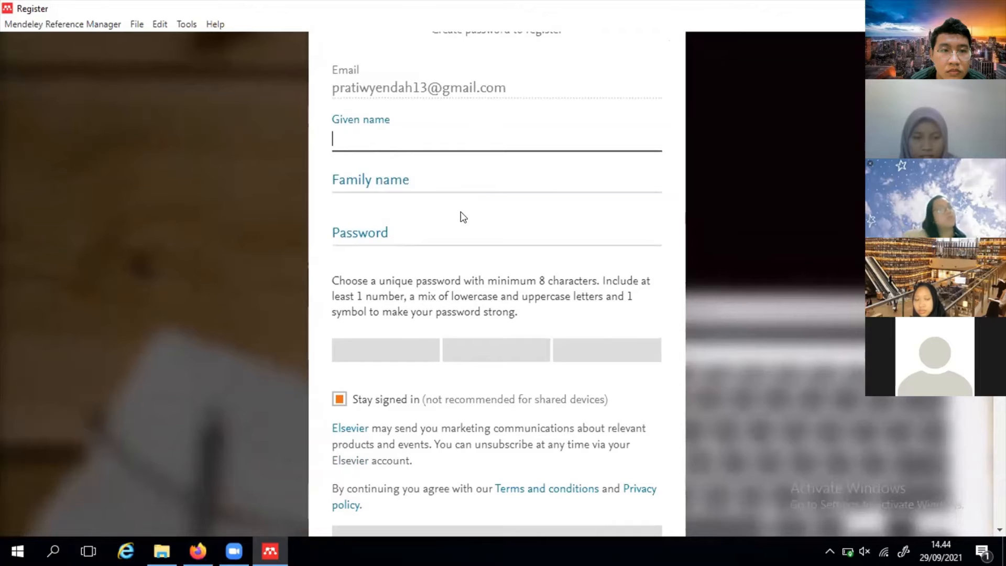
scroll(406, 191, "down", 1)
scroll(406, 191, "down", 2)
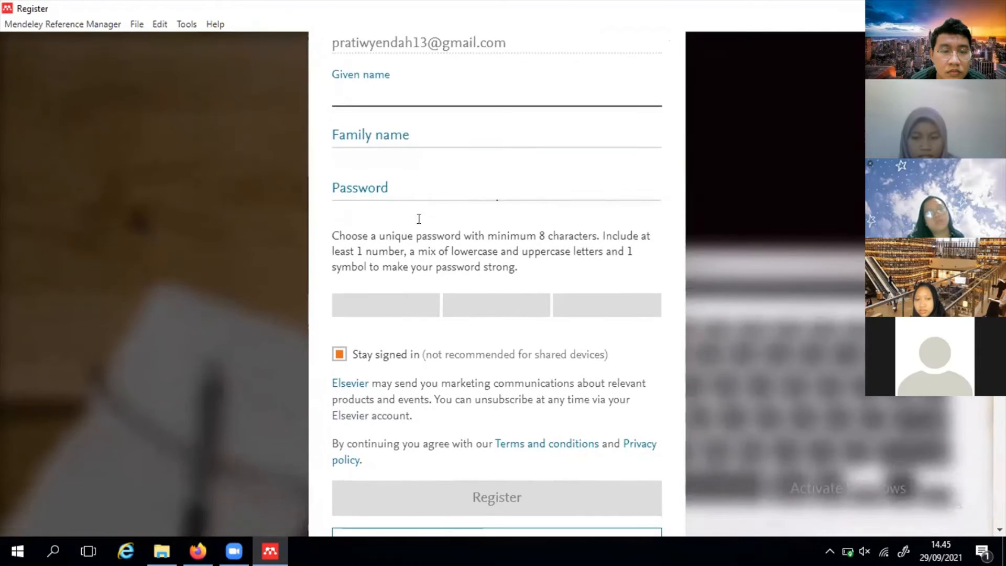
scroll(427, 233, "down", 1)
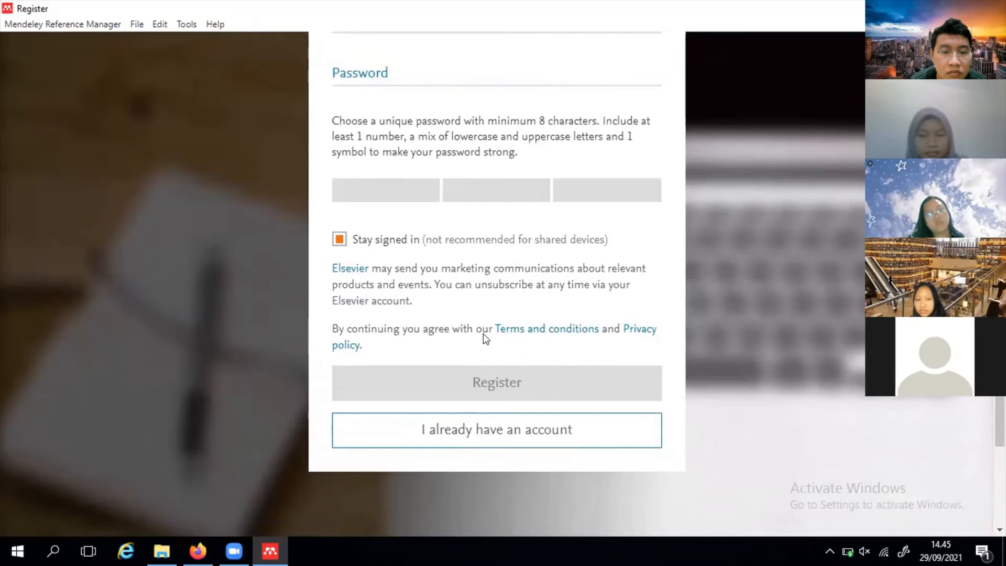
scroll(483, 334, "up", 2)
scroll(481, 333, "up", 6)
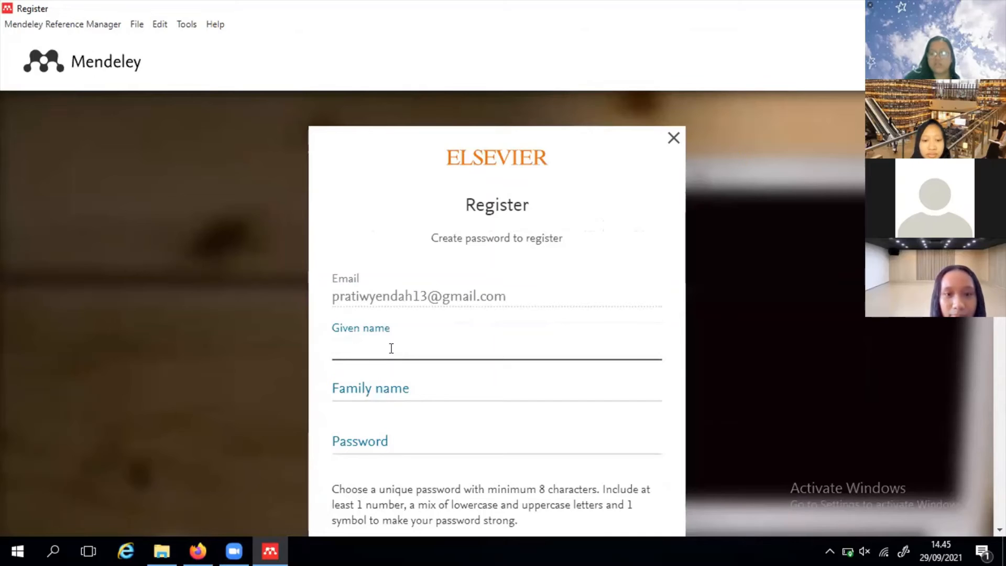
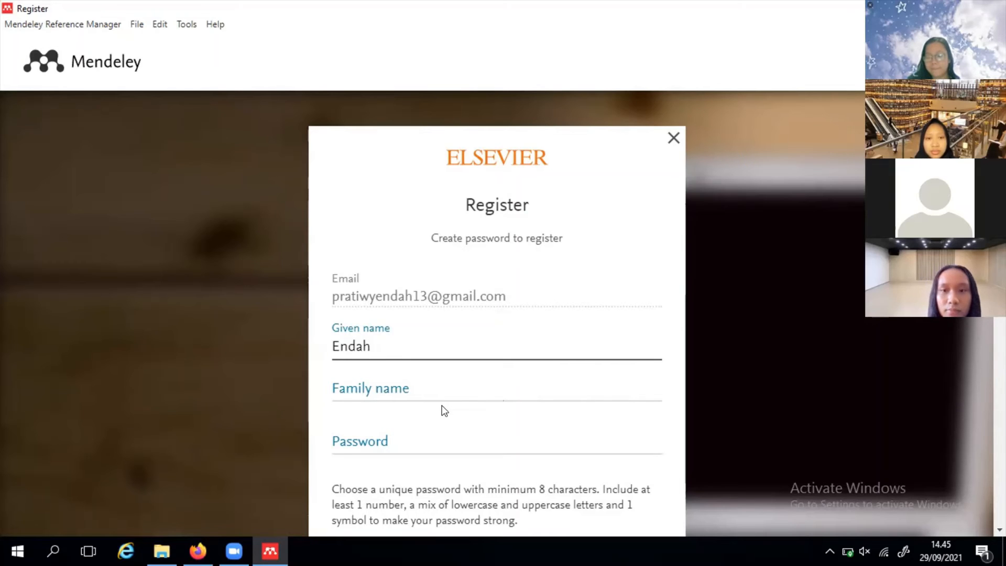
- Register the Elsevier account with the user's given name, family name and a password
scroll(580, 304, "down", 2)
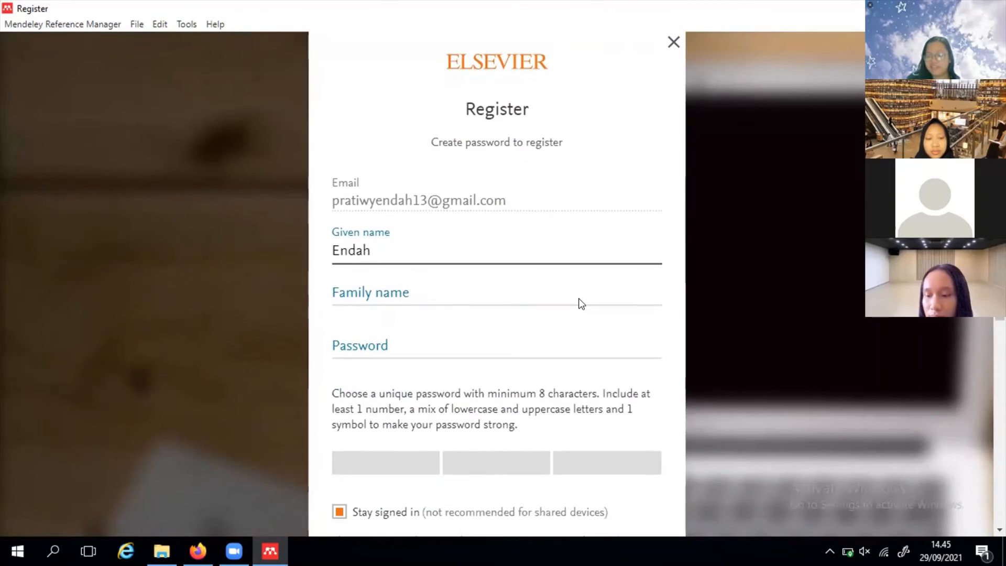
left_click(470, 281)
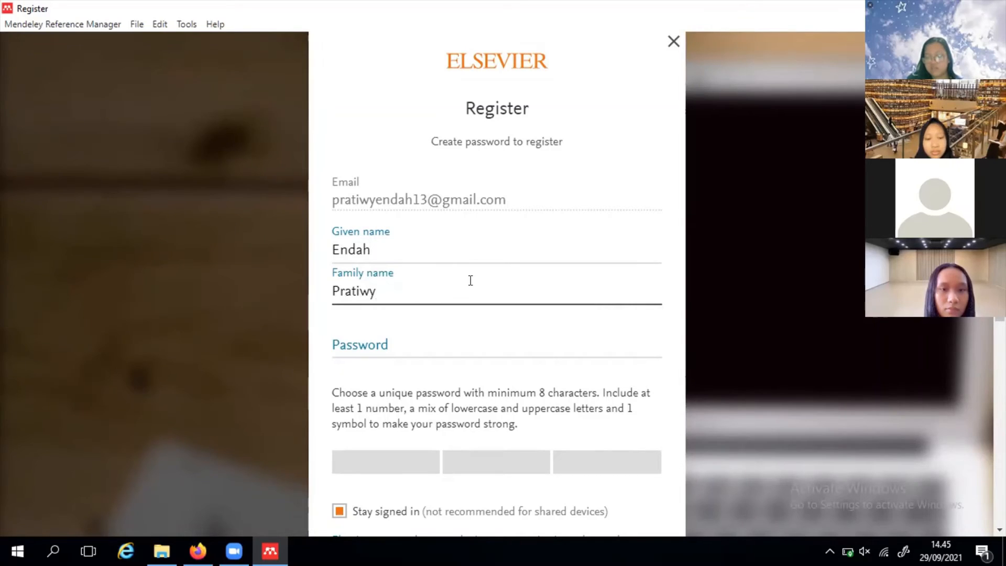
key("Tab")
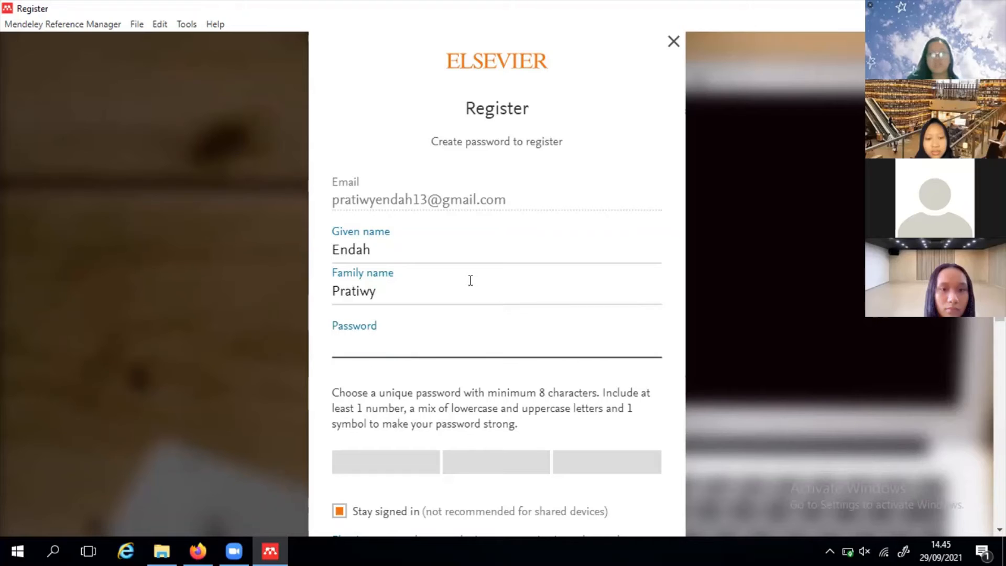
type("**************")
key("Return")
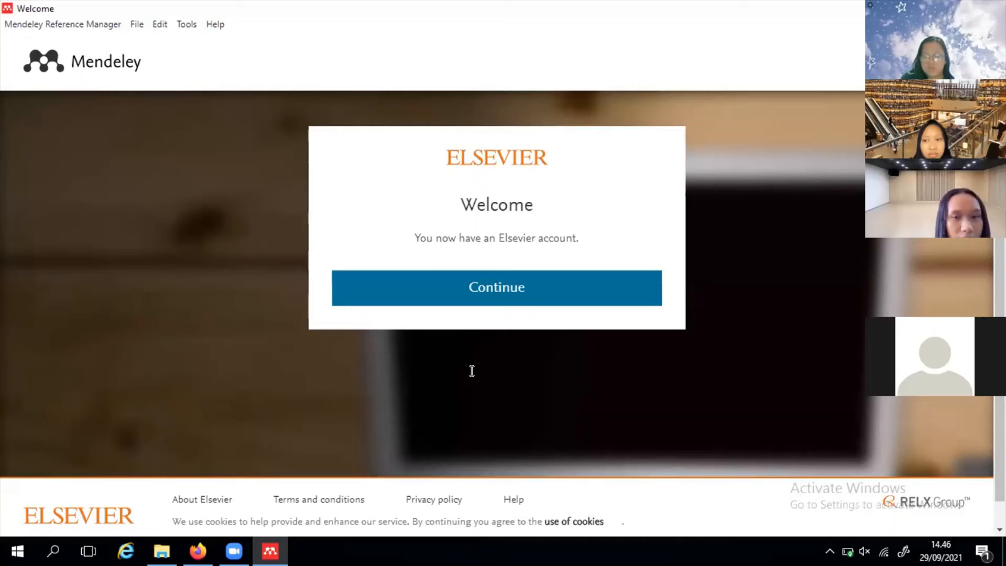
- Continue past the account Welcome confirmation into the Mendeley library
left_click(451, 295)
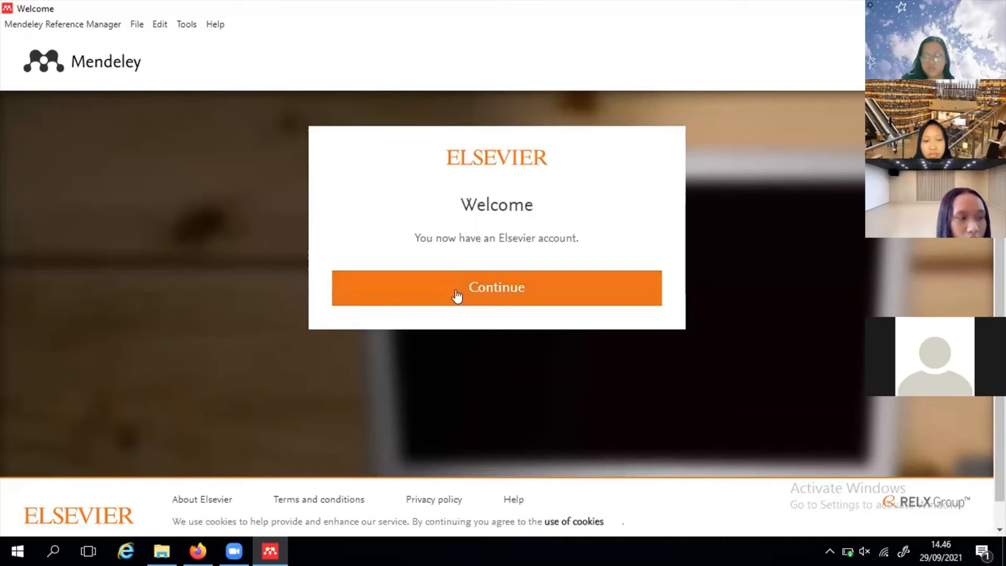
left_click(465, 290)
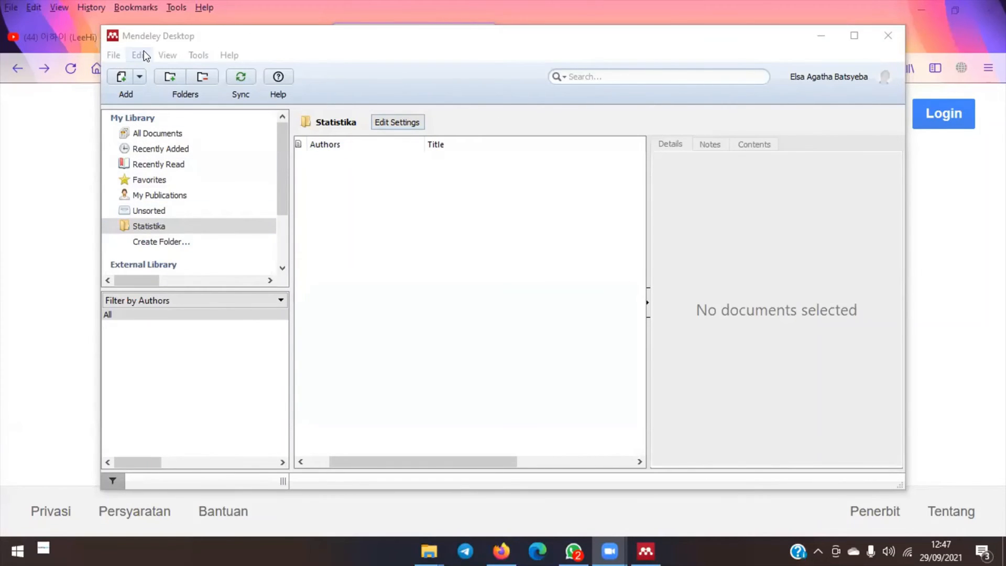
- Create an empty subfolder named 'Abcd' under Statistika, then bring the Google Books page forward
left_click(178, 78)
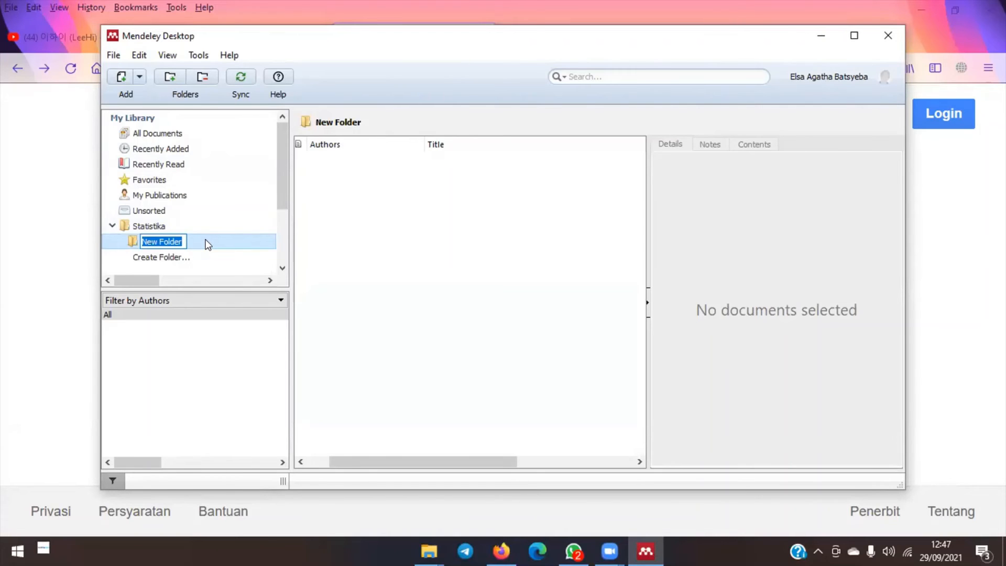
type("Abcd")
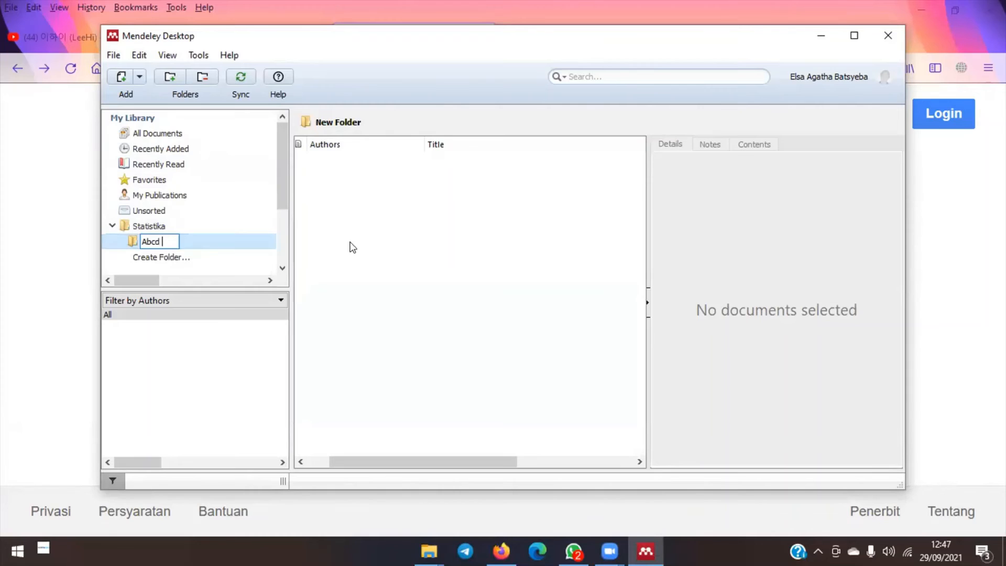
left_click(413, 242)
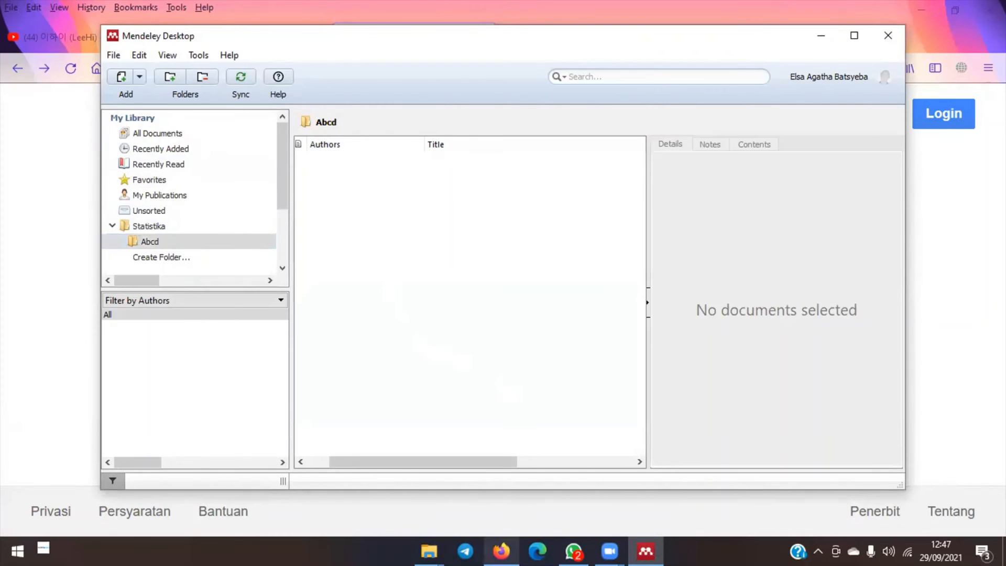
mouse_move(501, 551)
left_click(500, 474)
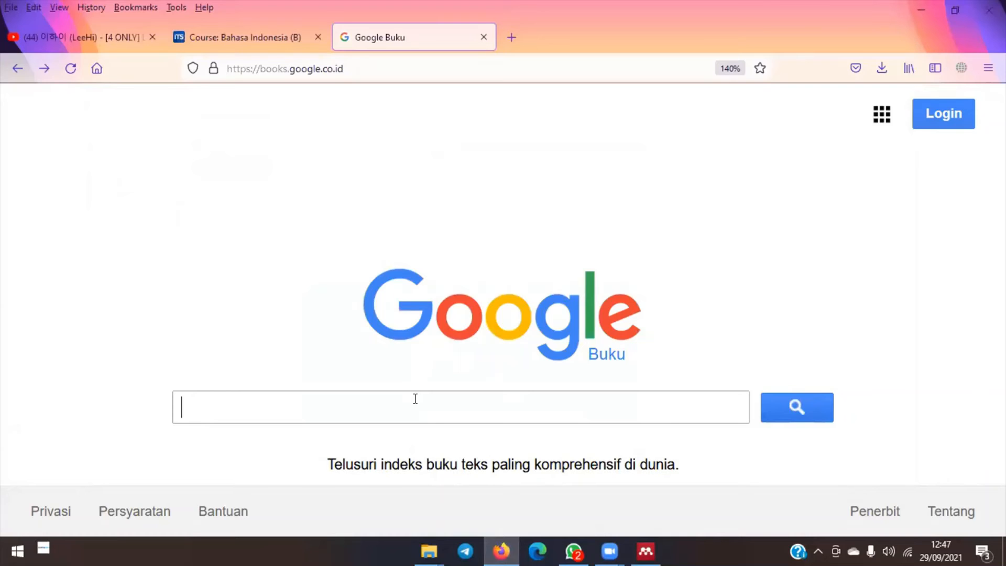
- Search Google Books for 'Statistika' and open the 'Aplikasi Statistika untuk Bisnis dan Ekonomi' (2019) details
type("Sta")
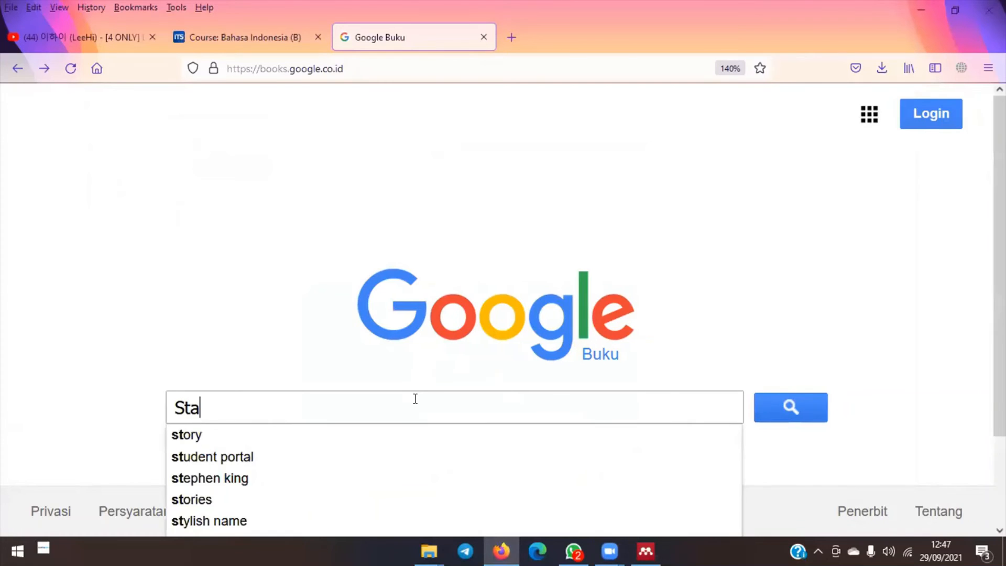
type("tis")
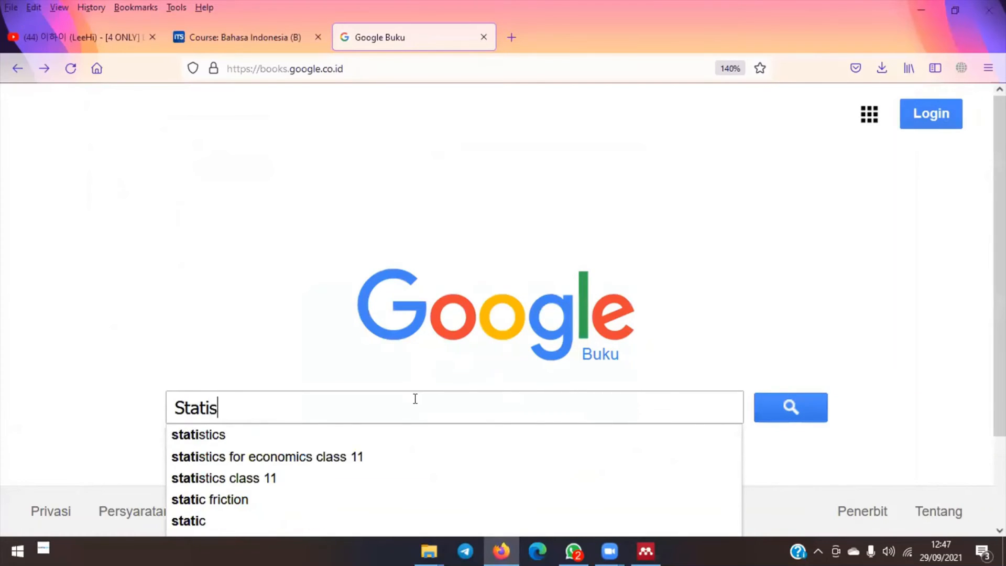
type("tika")
key("Return")
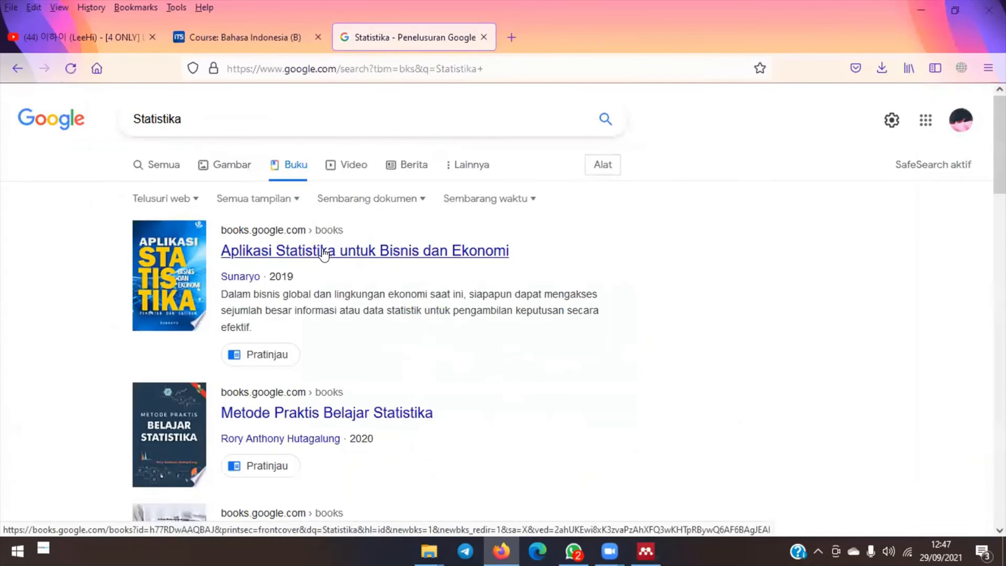
left_click(324, 252)
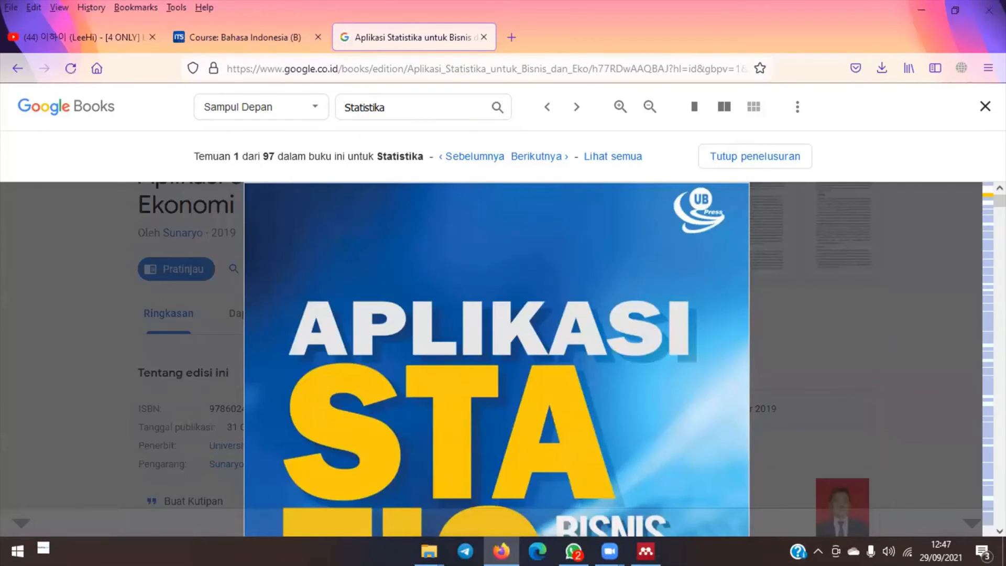
left_click(984, 107)
scroll(426, 268, "down", 1)
scroll(426, 268, "down", 3)
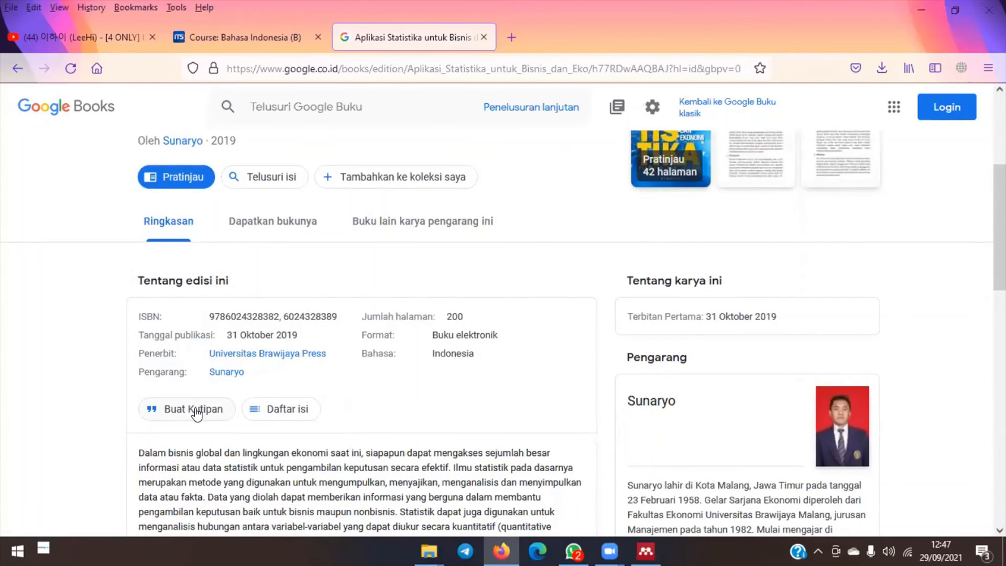
- Save the book's citation as Aplikasi_Statistika_untuk_Bisnis_dan_Eko.bibtex and close the citation window
left_click(196, 412)
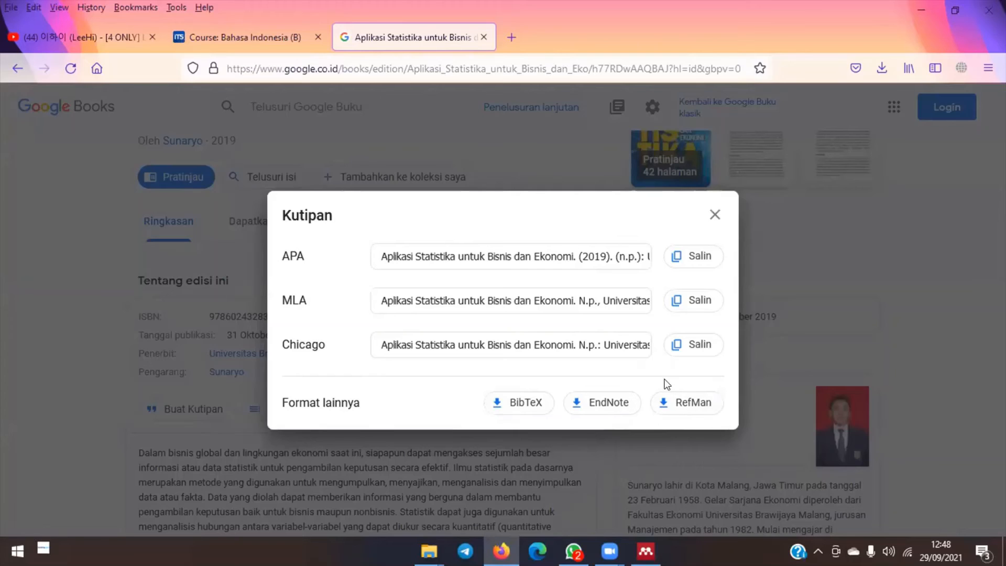
left_click(529, 404)
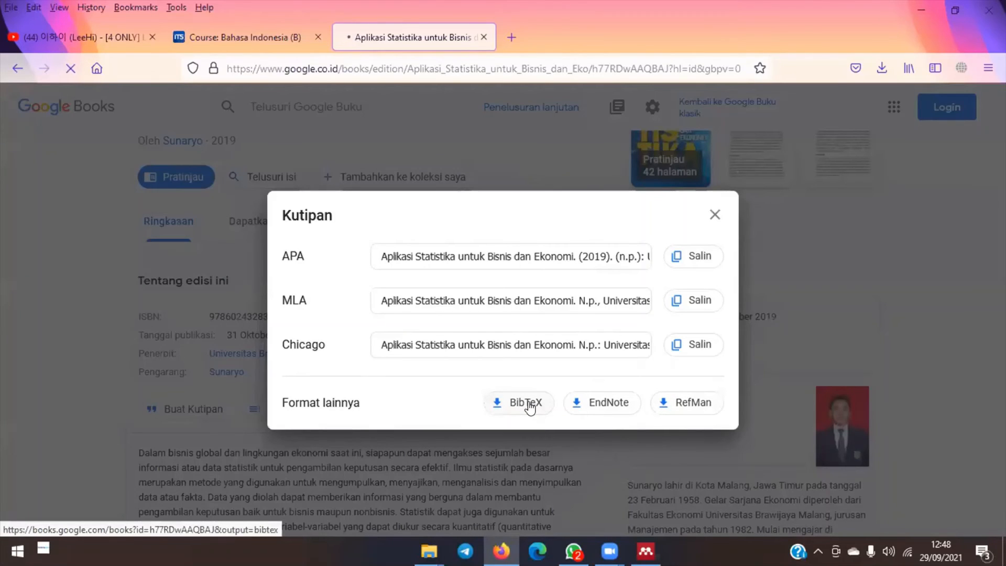
left_click(580, 361)
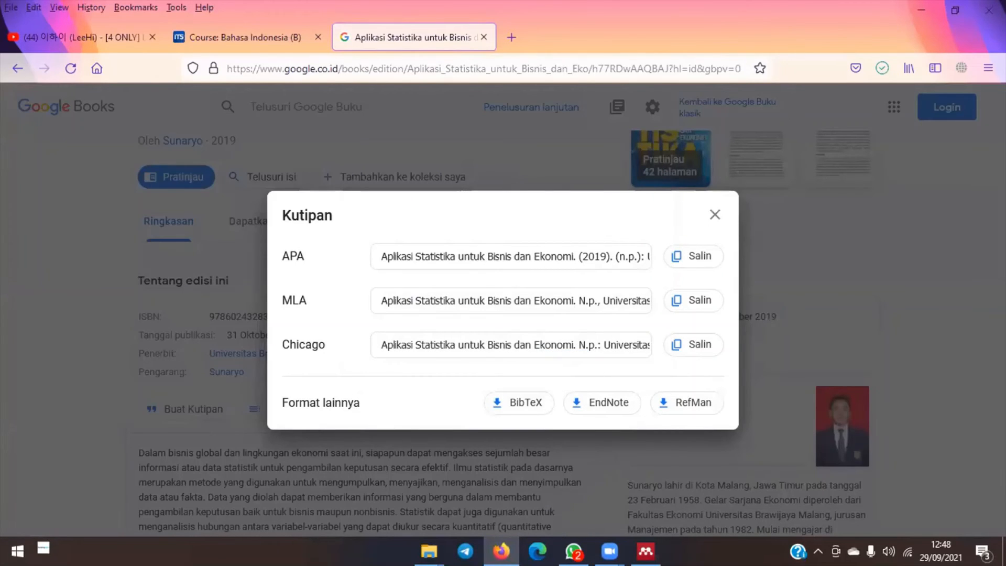
left_click(416, 498)
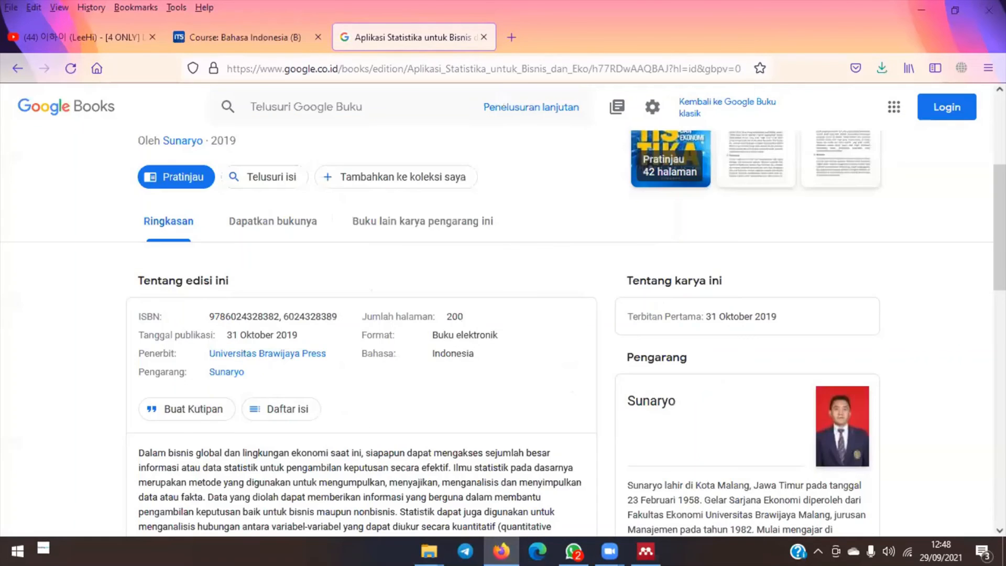
- Import the downloaded book's BibTeX file into Mendeley, showing All supported formats to find it
mouse_move(645, 551)
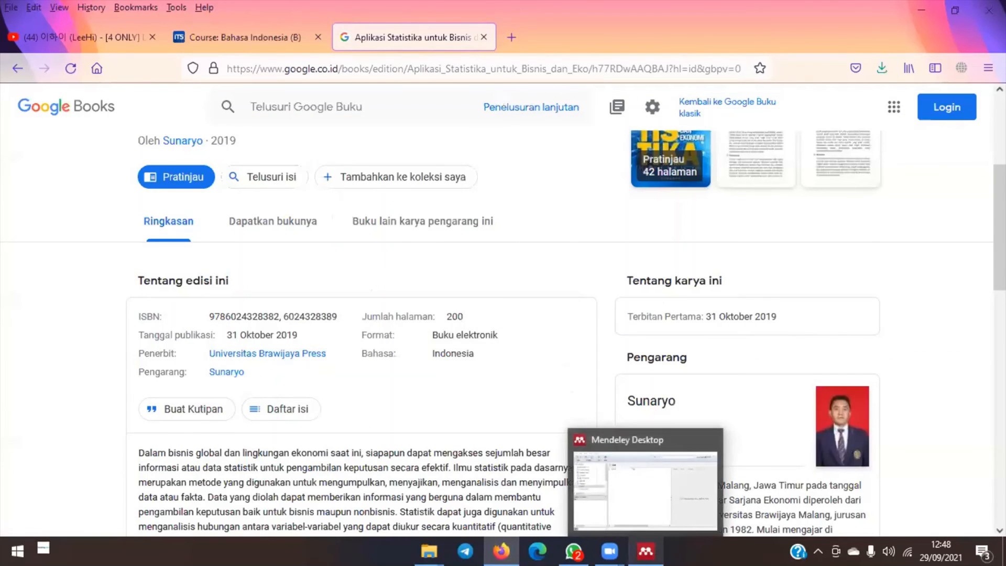
left_click(642, 499)
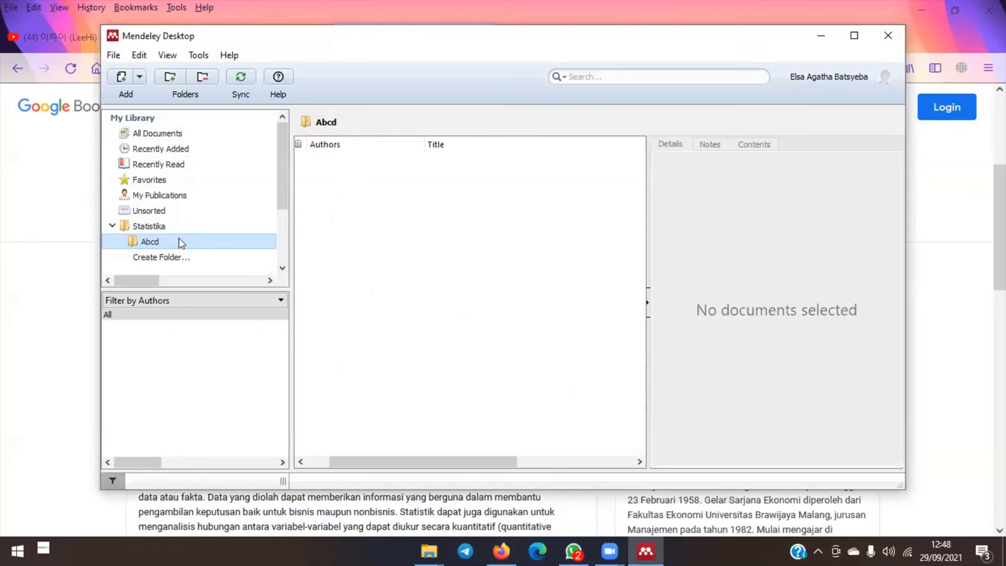
left_click(113, 55)
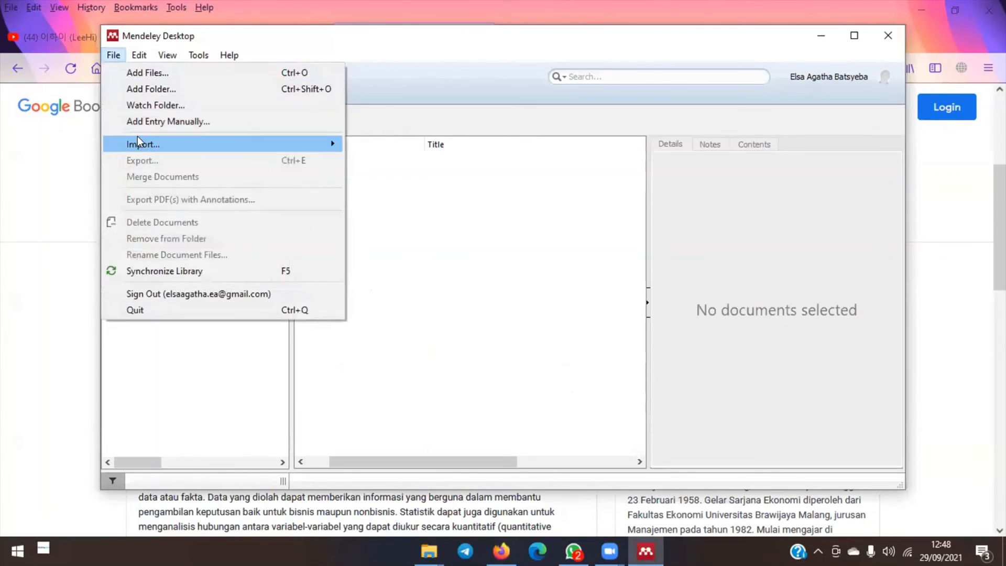
mouse_move(140, 146)
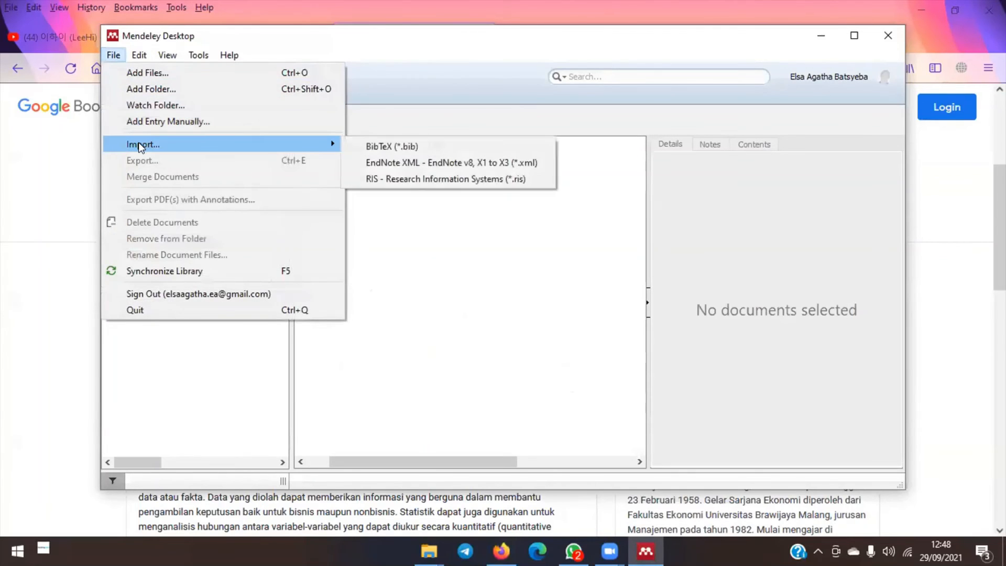
left_click(372, 146)
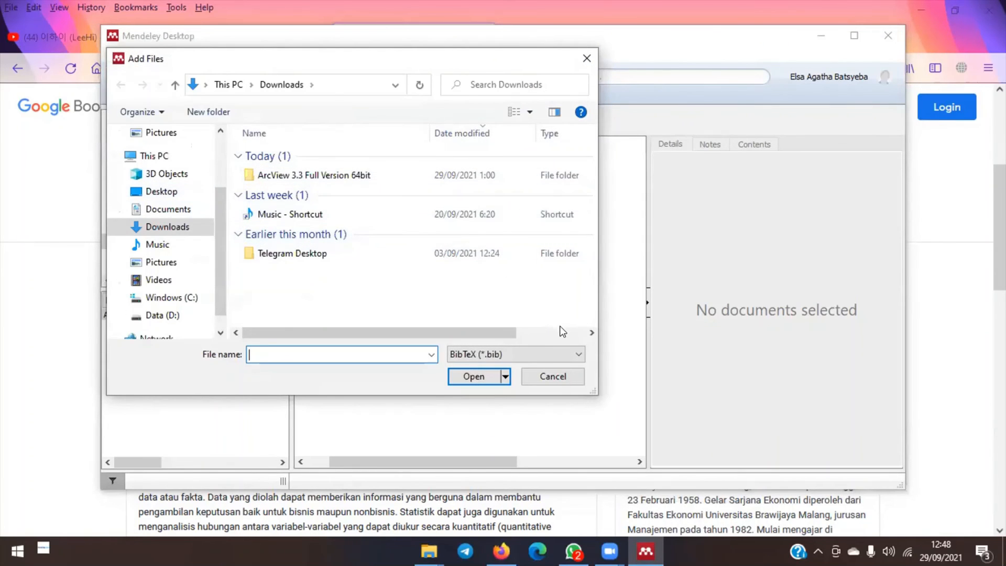
left_click(537, 348)
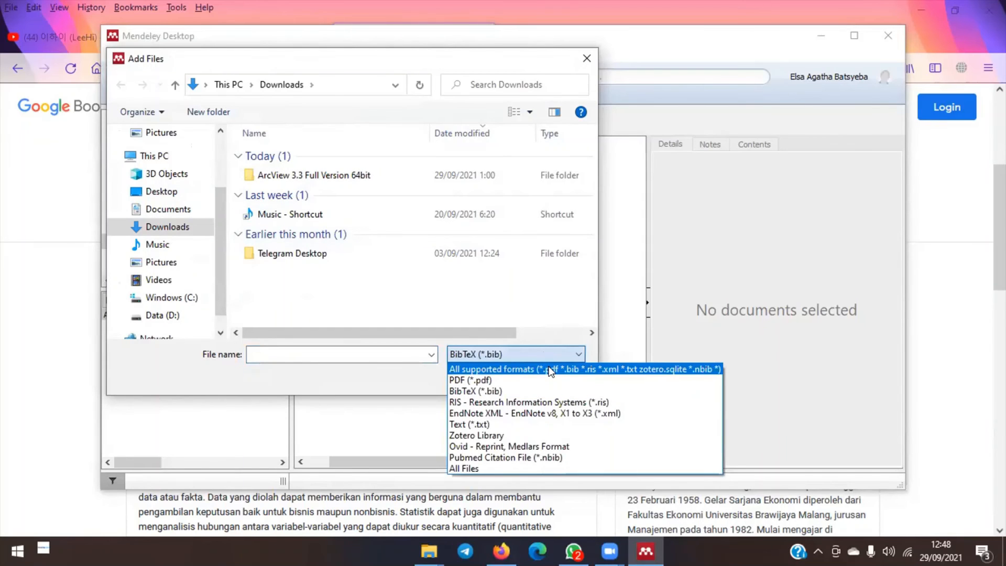
left_click(550, 370)
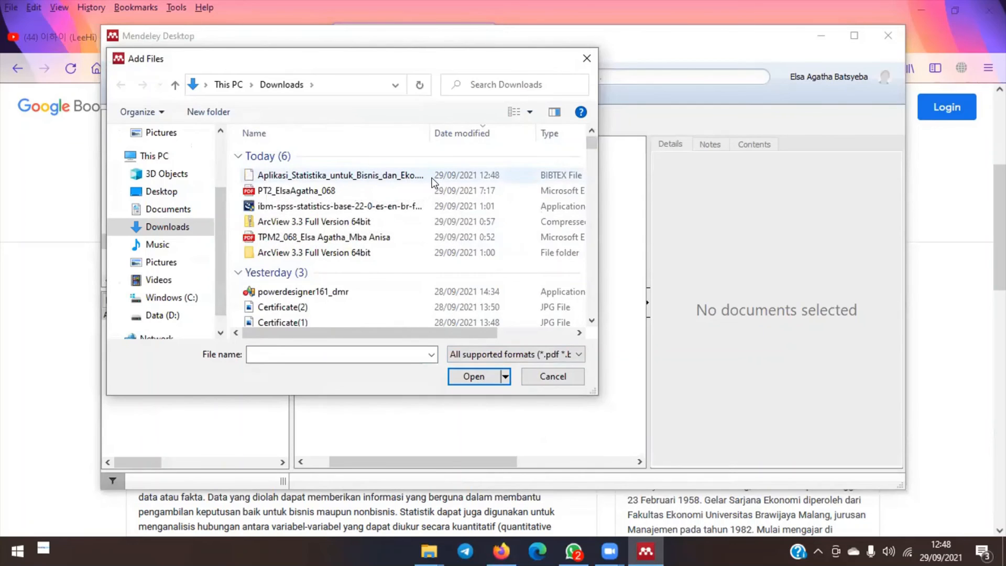
double_click(455, 175)
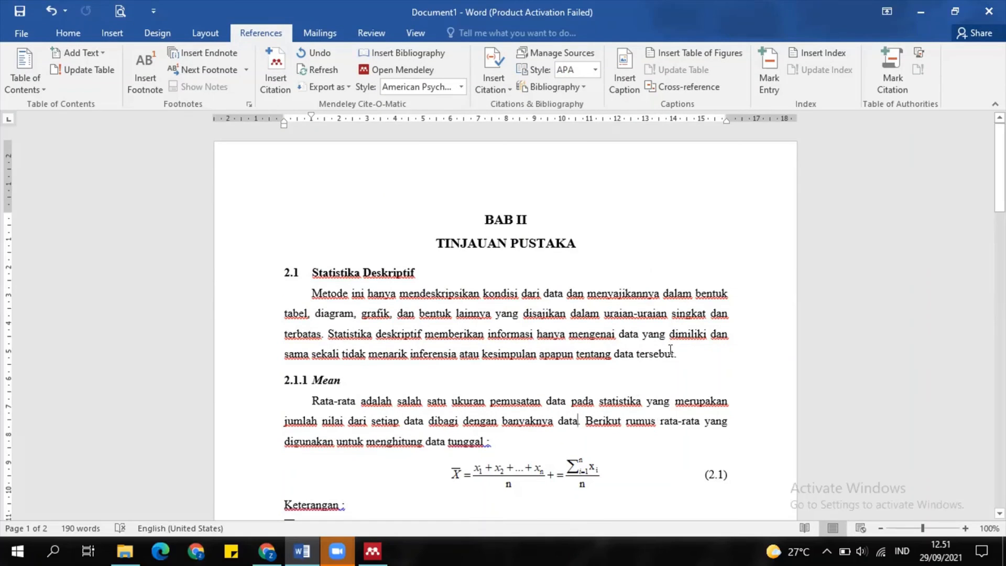
- Insert a Mendeley citation to the 2021 Mont entry (search 'mon') after 'tersebut'
left_click(672, 351)
left_click(459, 85)
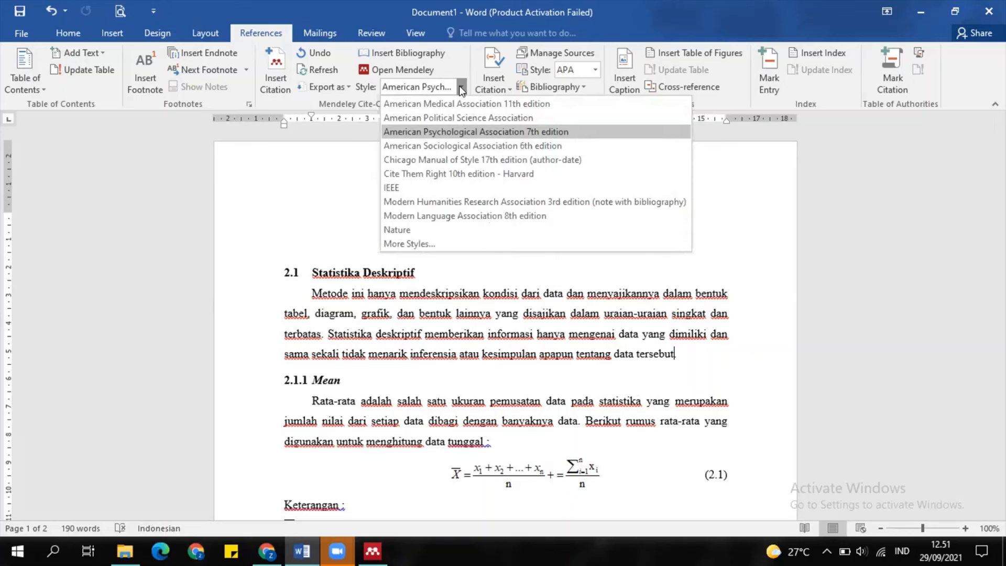
left_click(459, 85)
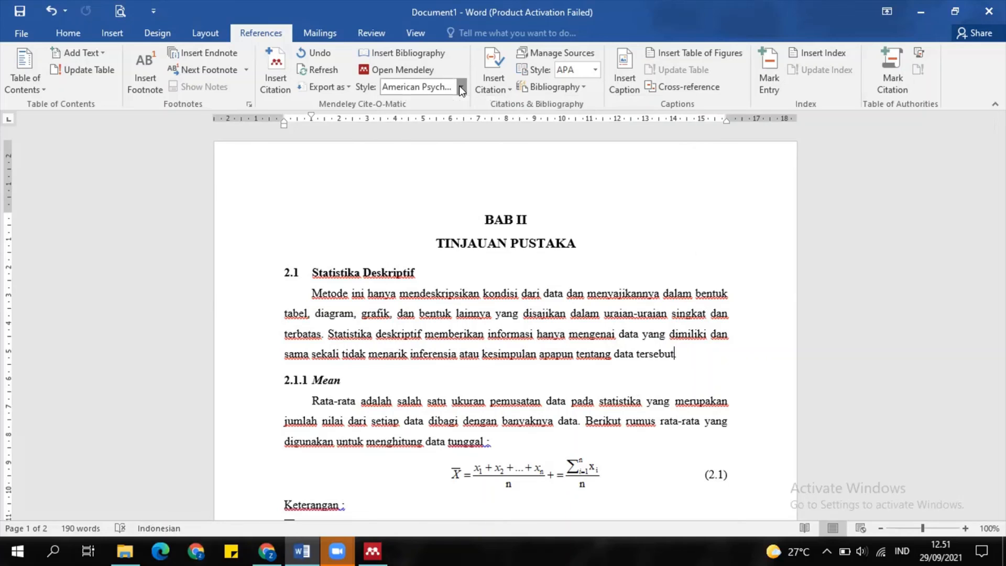
left_click(273, 88)
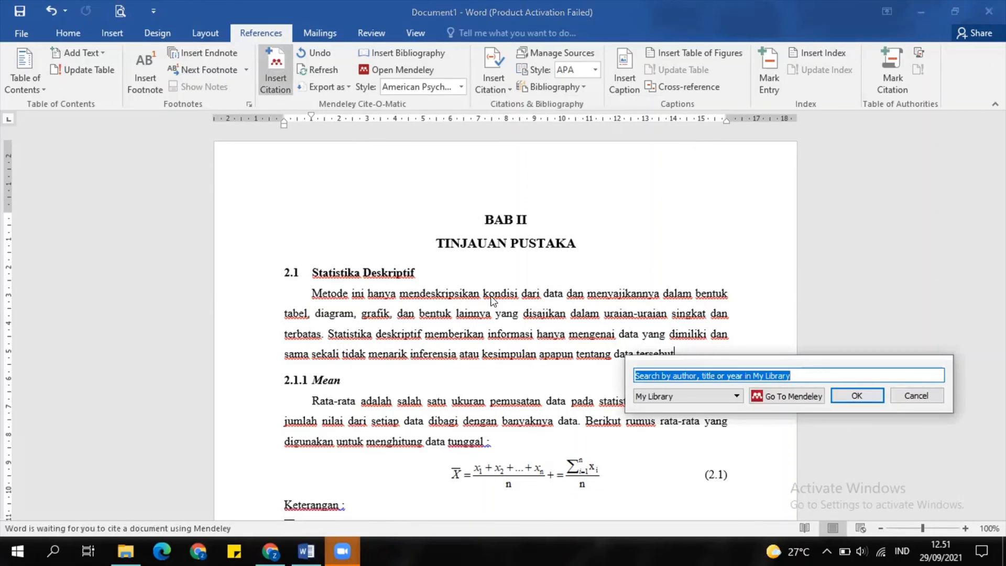
key("BackSpace")
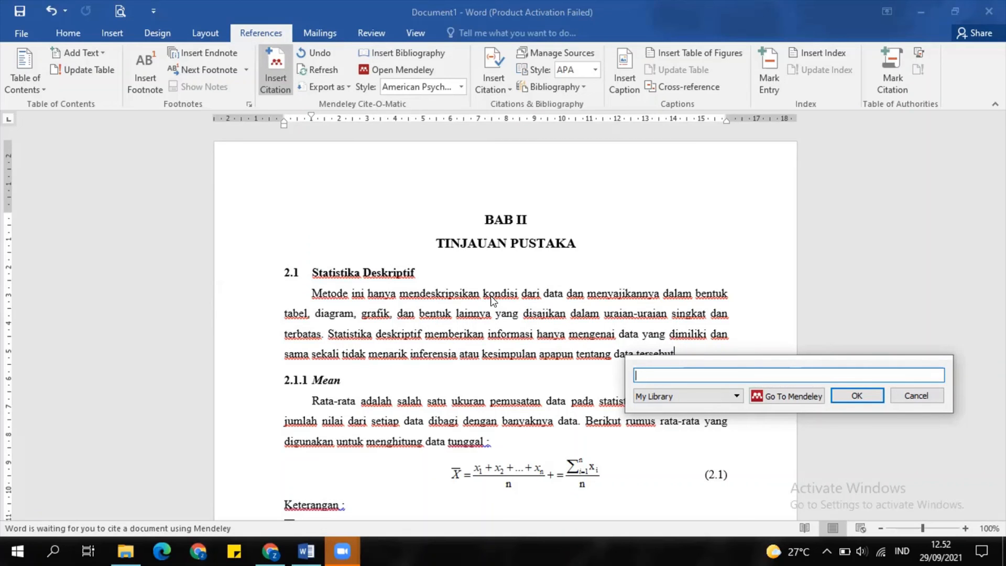
type("mon")
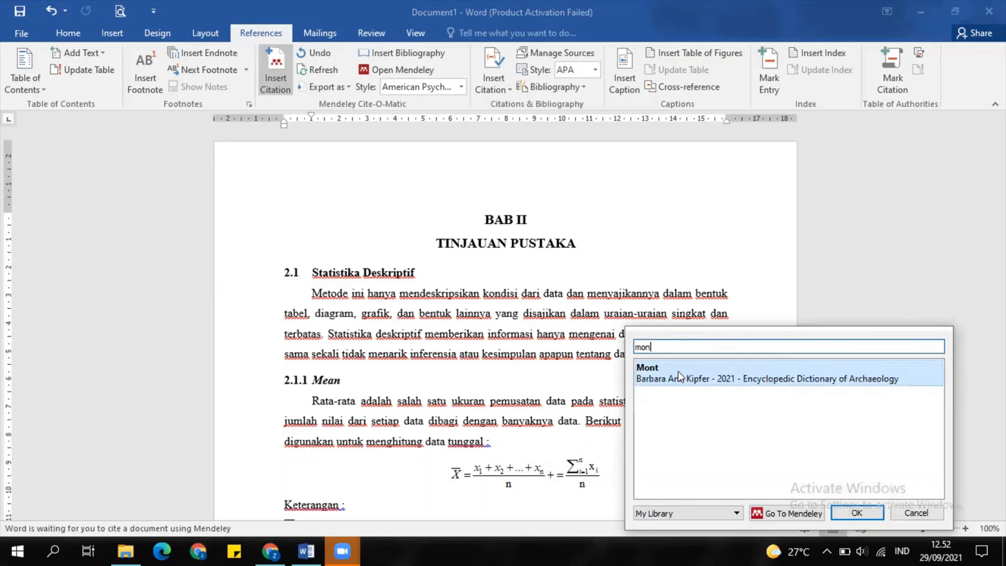
left_click(678, 371)
left_click(851, 369)
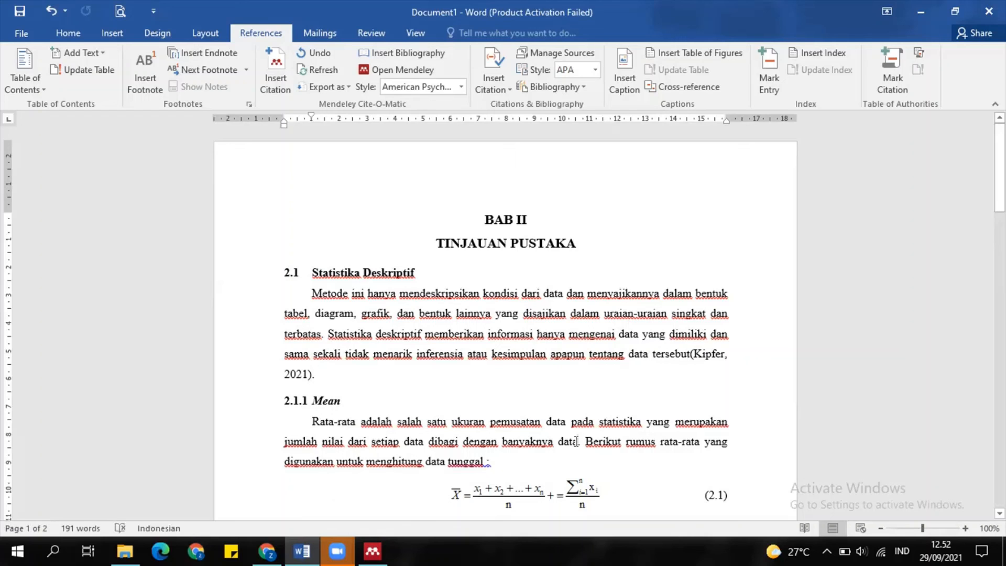
- Cite the 2011 Probability & Statistics for Engineers & Scientists book (search 'wal') after 'data'
left_click(266, 84)
key("BackSpace")
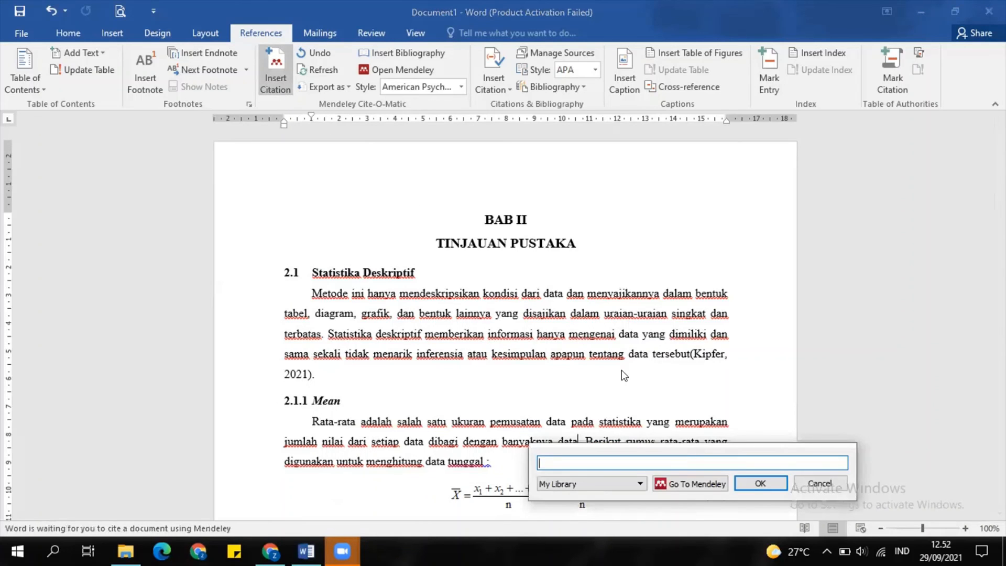
type("wal")
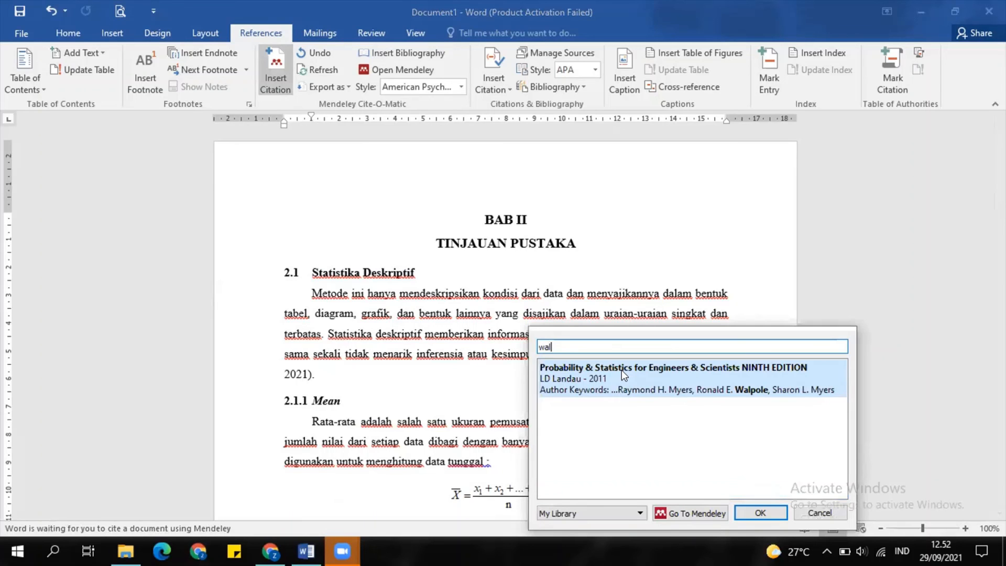
left_click(648, 389)
left_click(744, 372)
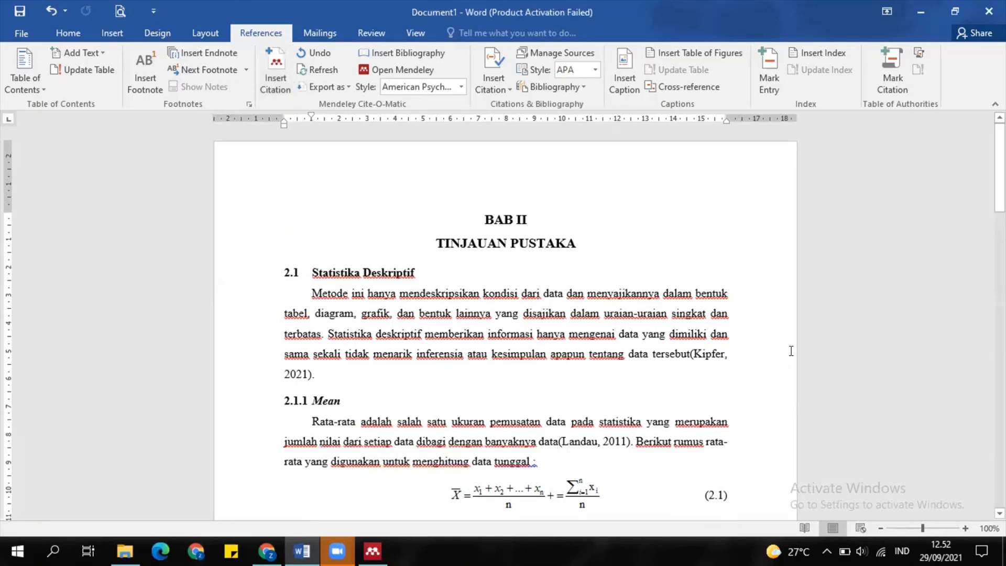
- Scroll down to DAFTAR PUSTAKA on page 2 and select the stray citation there
left_click_drag(999, 167, 999, 193)
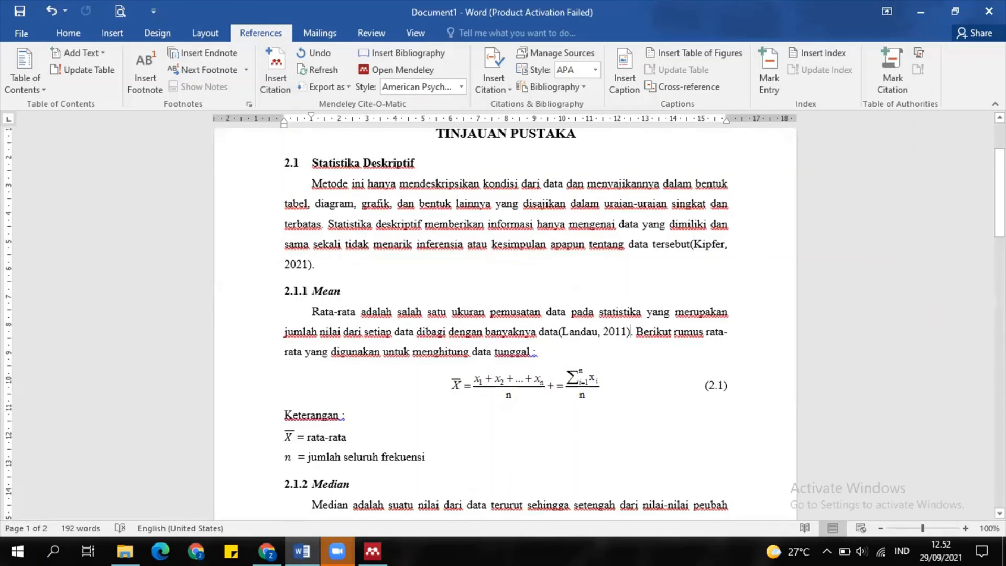
left_click_drag(999, 193, 1000, 349)
left_click_drag(539, 299, 477, 300)
- Delete the stray (Kipfer, 2021) citation under DAFTAR PUSTAKA and insert the Mendeley bibliography there
key("BackSpace")
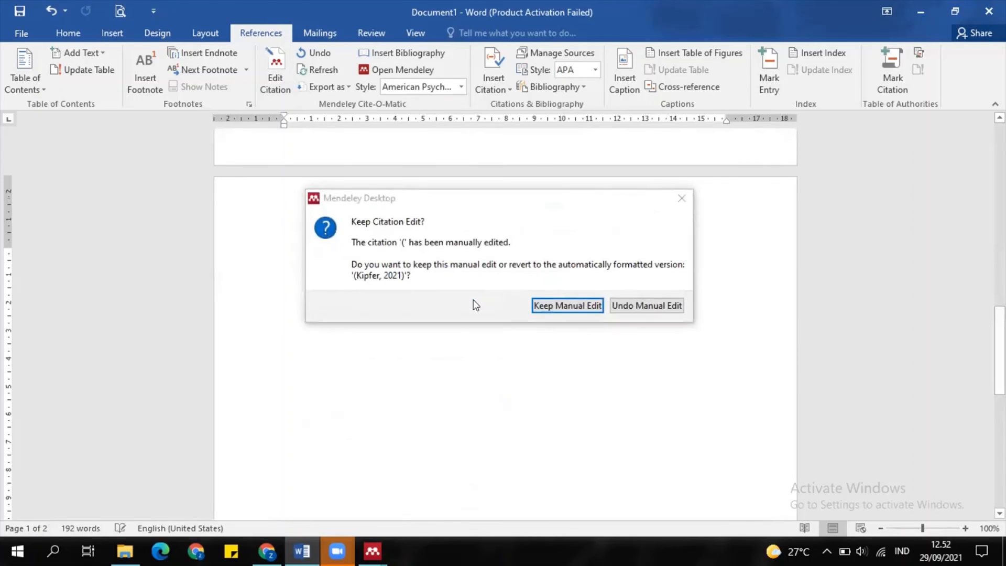
left_click(675, 197)
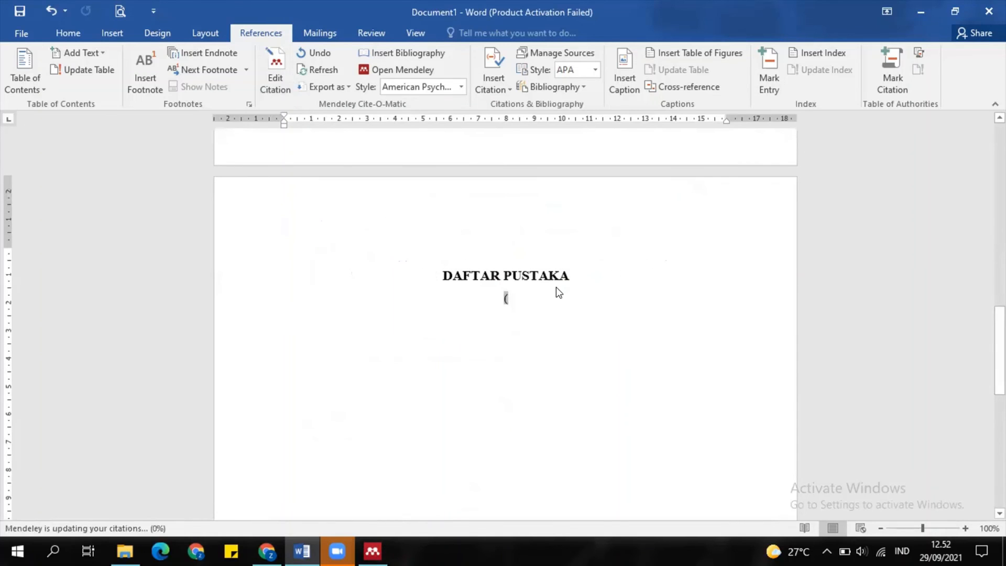
left_click(547, 294)
key("BackSpace")
key("BackSpace")
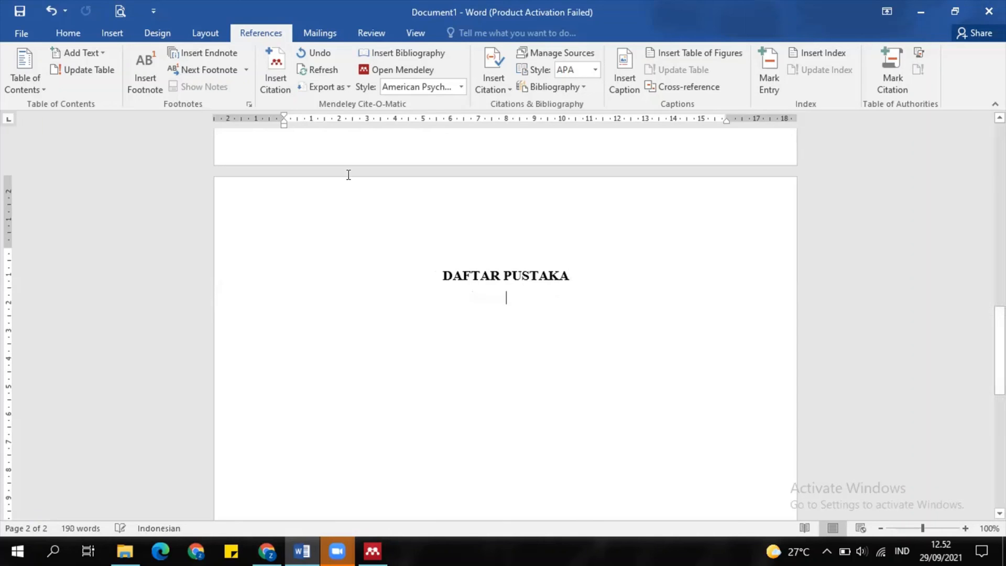
left_click(421, 54)
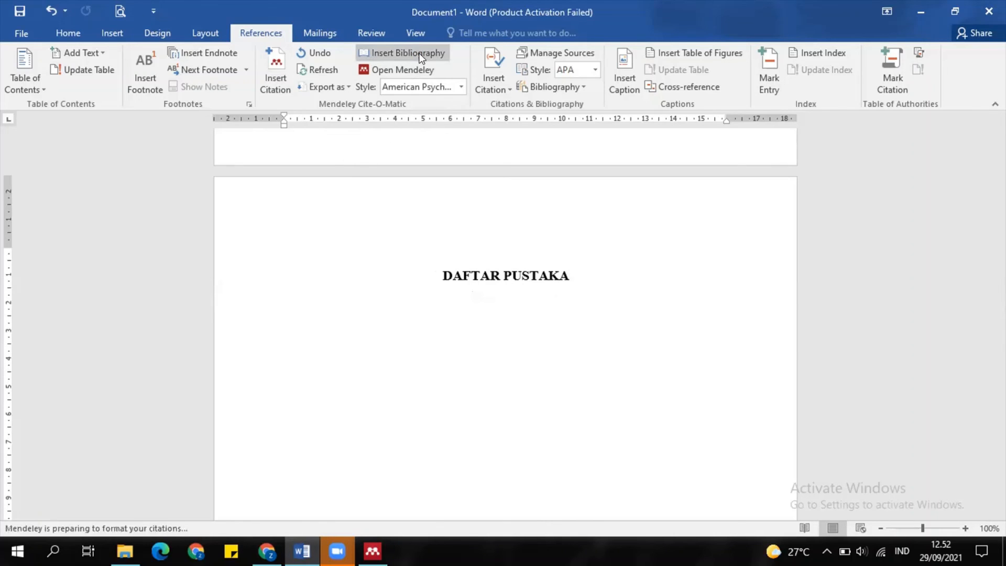